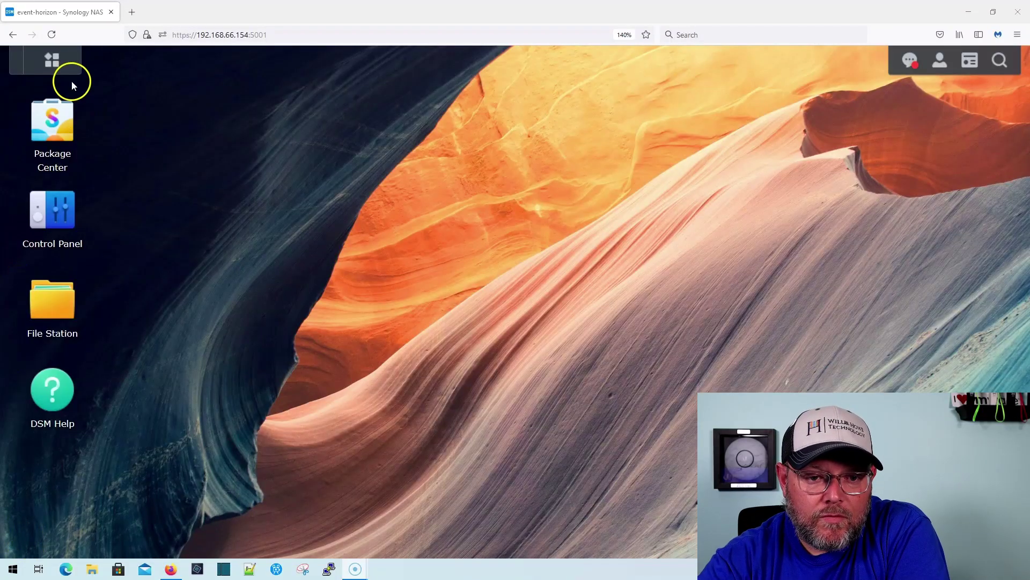
Launch Storage Manager and start the Storage Creation Wizard with Basic RAID, advancing to drive selection
click(52, 63)
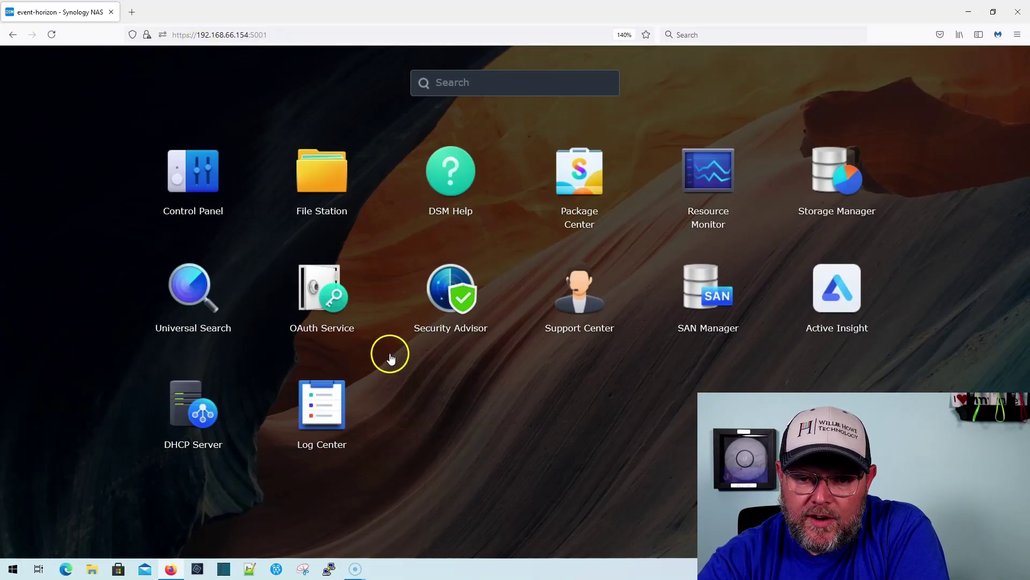
click(827, 176)
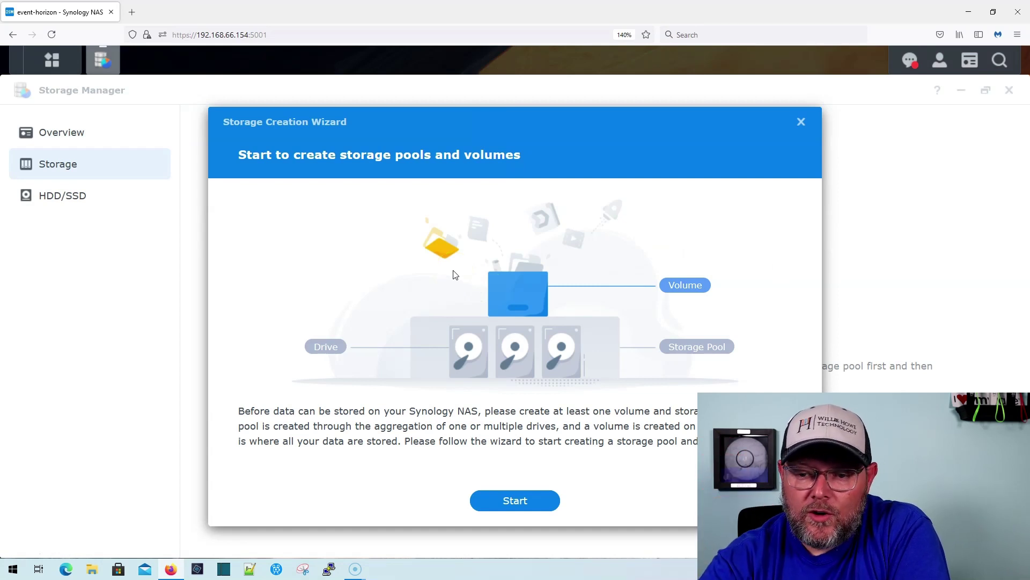
click(516, 501)
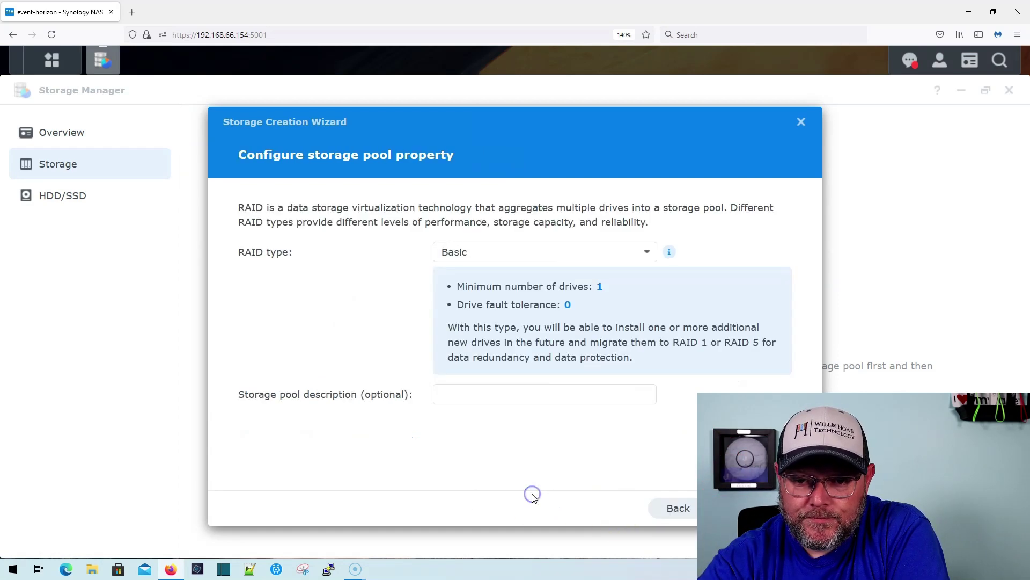
click(463, 252)
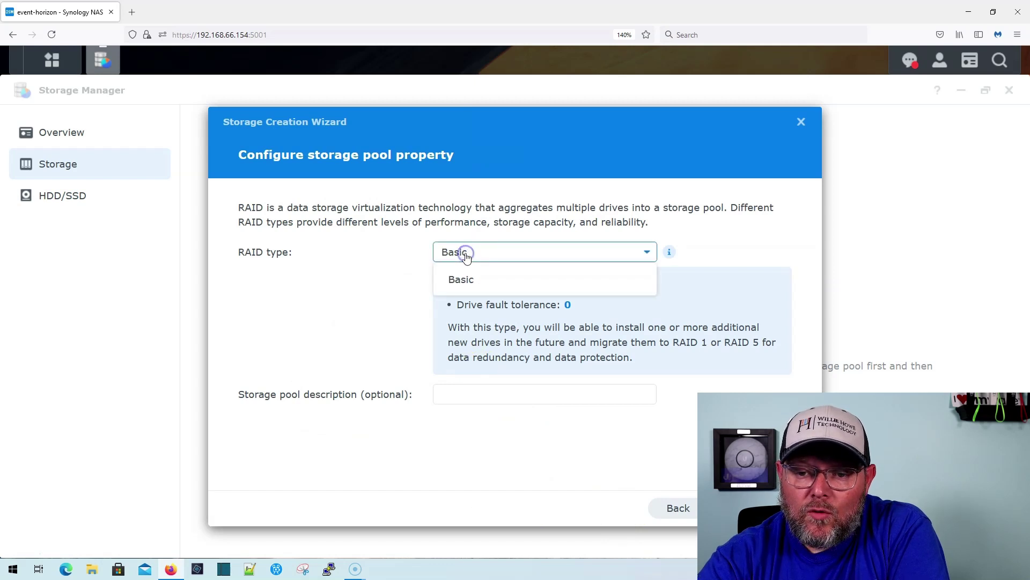
click(457, 285)
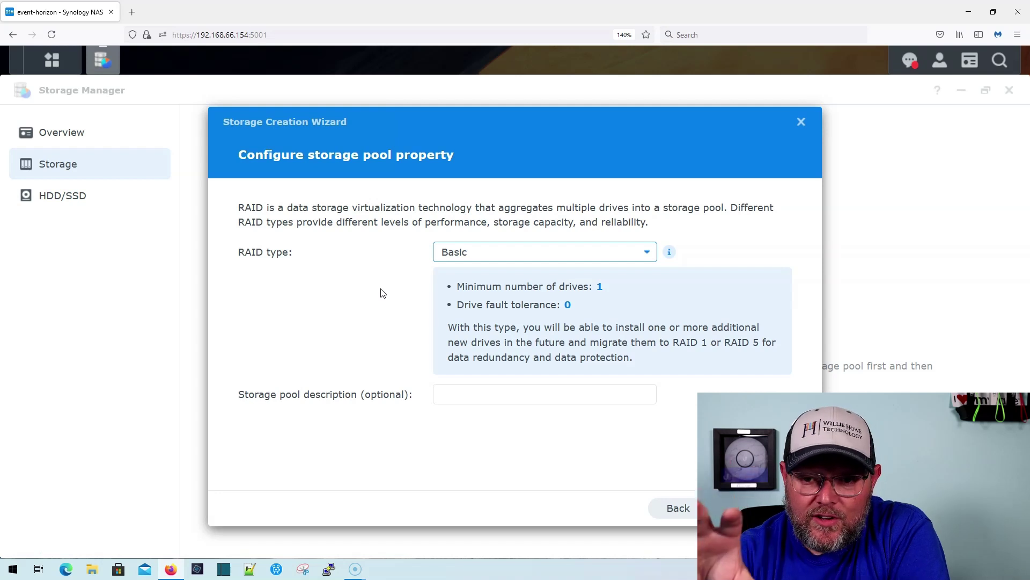
click(767, 508)
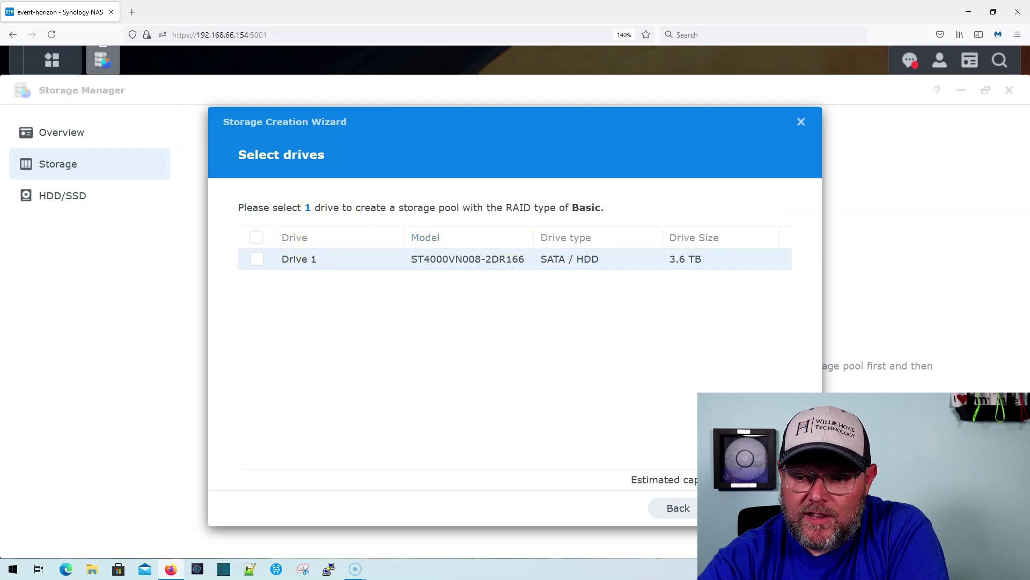
Select Drive 1 (3.6 TB) for the Basic pool, accepting the warning about its existing data
click(767, 508)
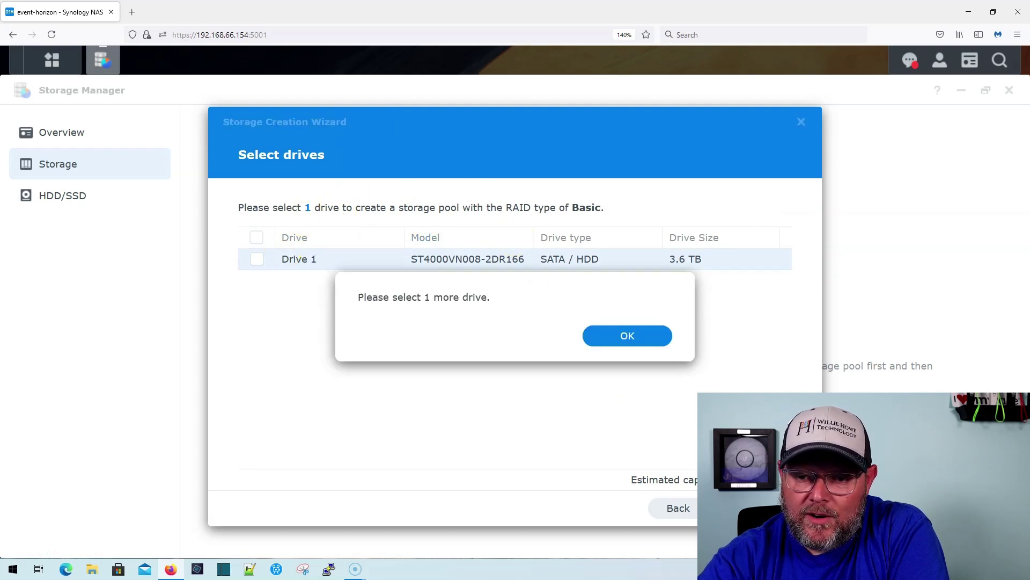
click(617, 338)
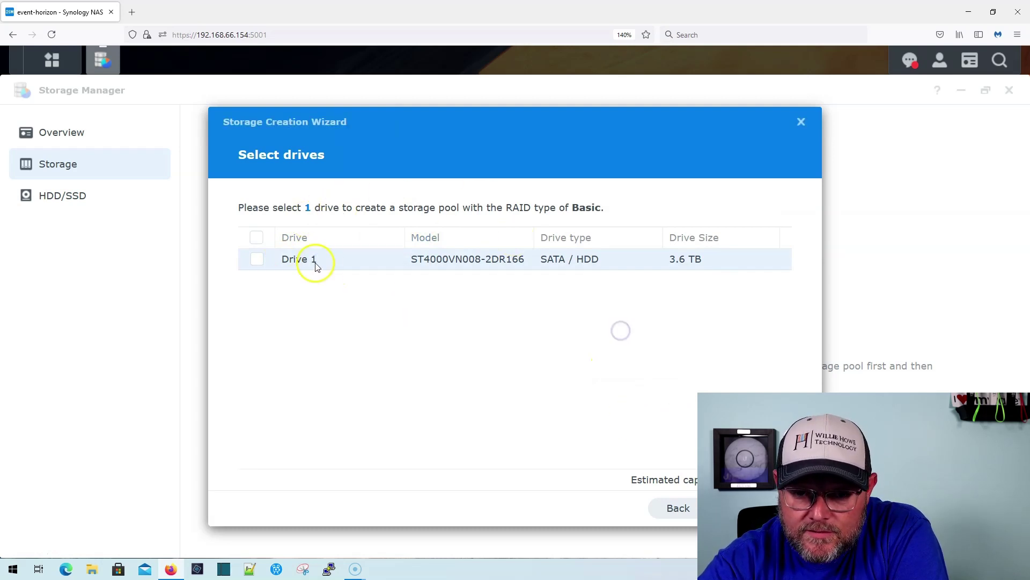
click(256, 259)
click(768, 507)
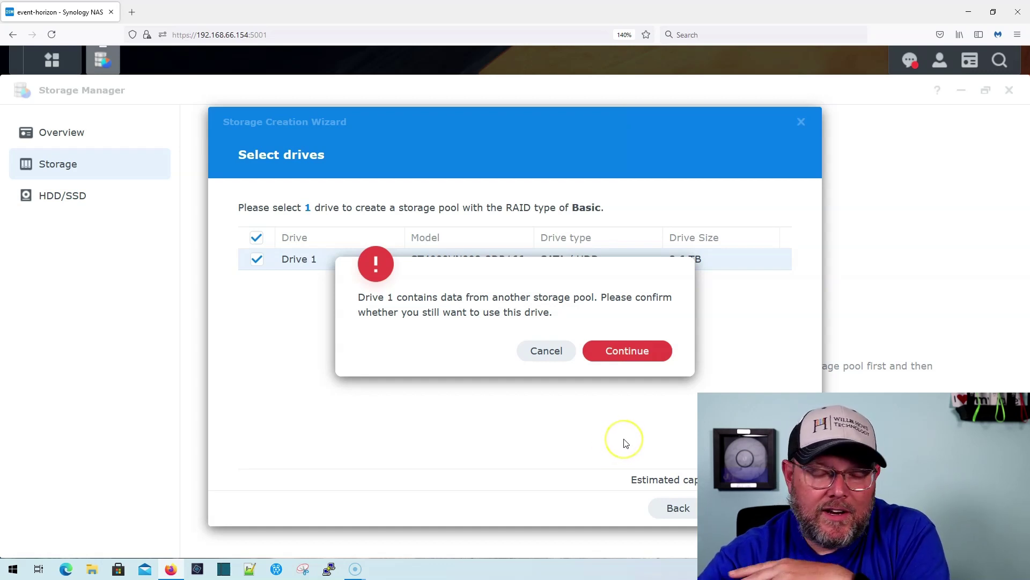
click(636, 352)
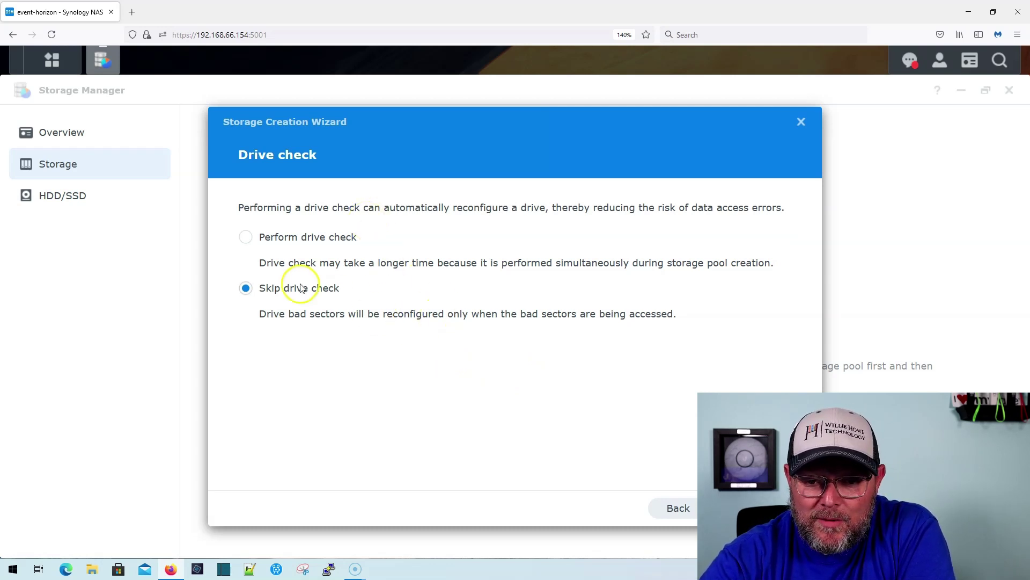
Skip the drive check and enter EH1 as the volume description
click(746, 508)
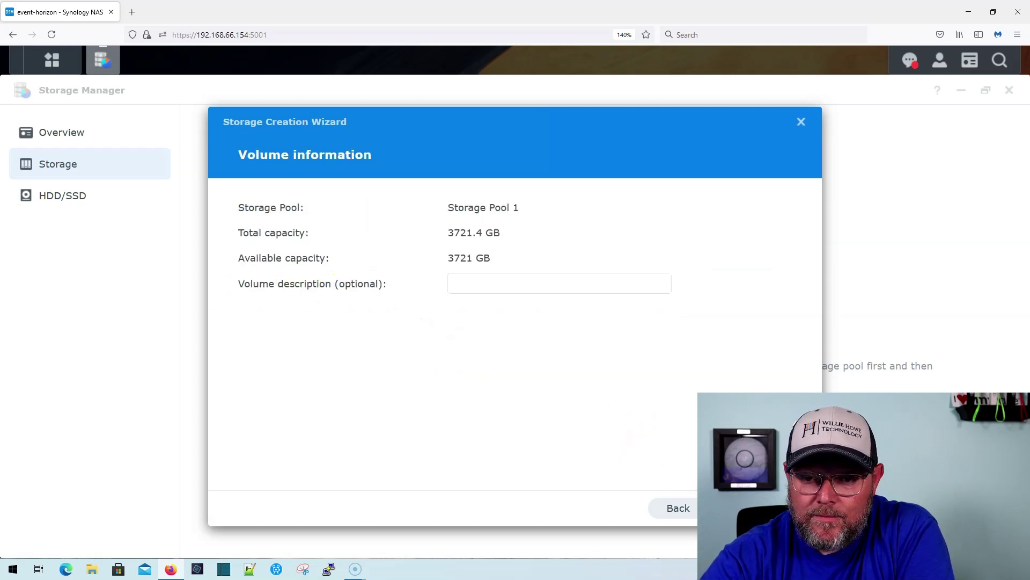
click(746, 507)
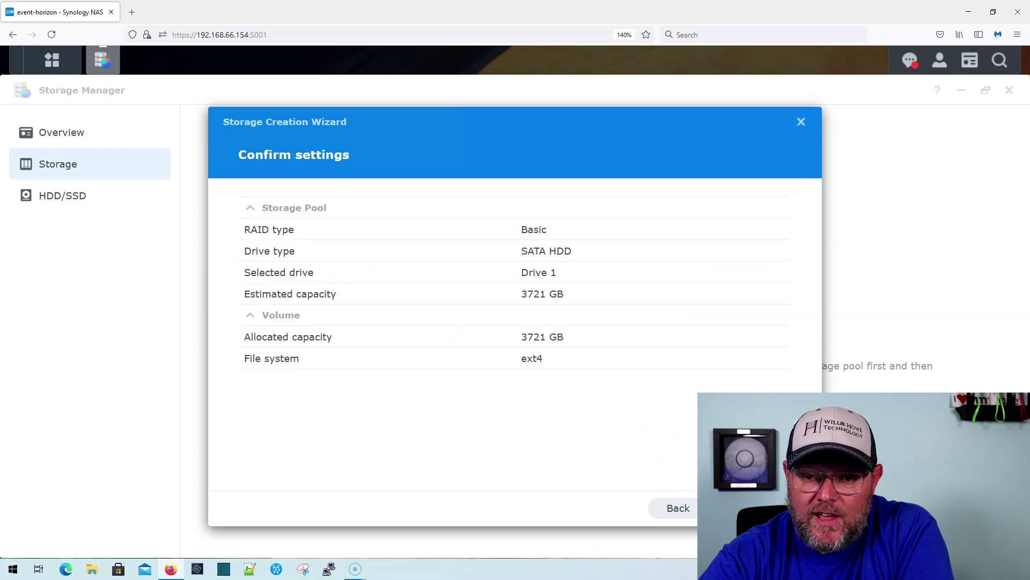
click(682, 507)
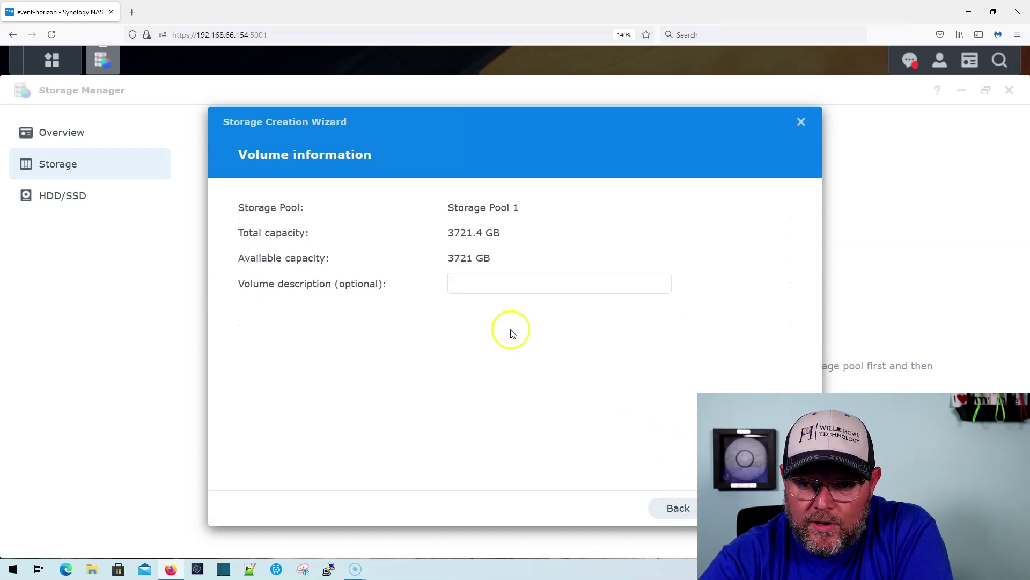
click(474, 285)
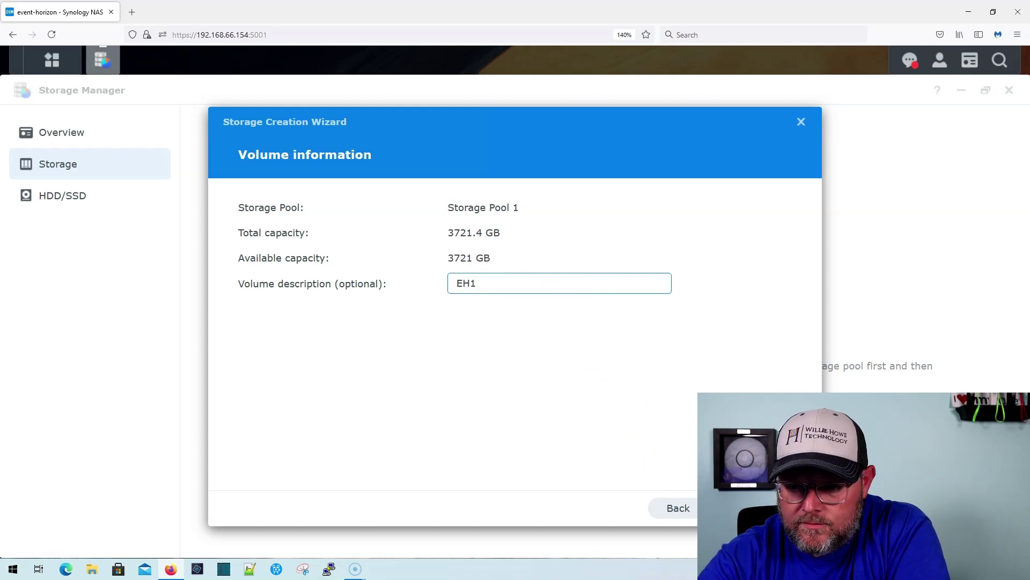
Apply the settings and confirm erasing the drive to start creating Storage Pool 1 and Volume 1
click(768, 508)
click(767, 508)
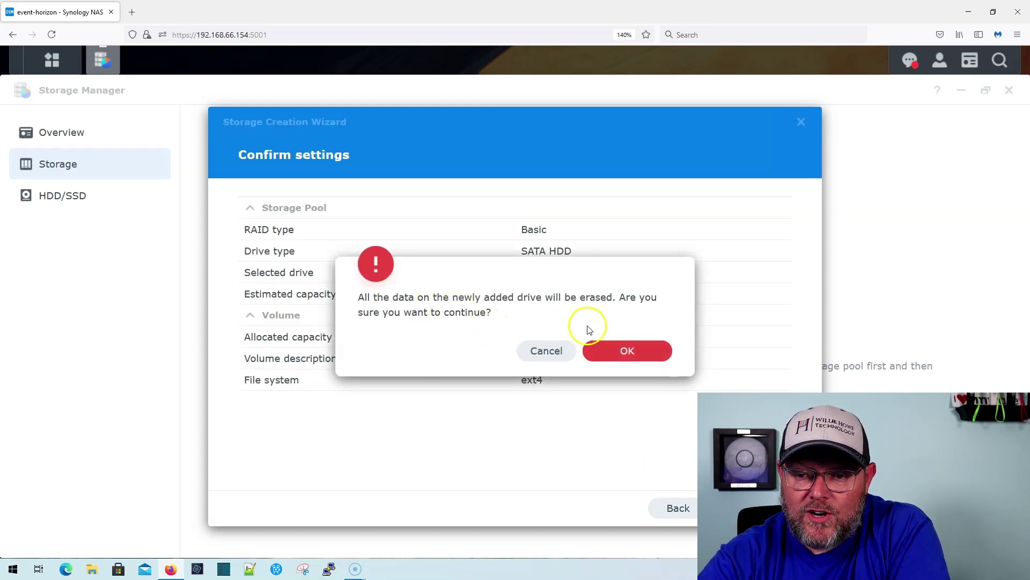
click(617, 353)
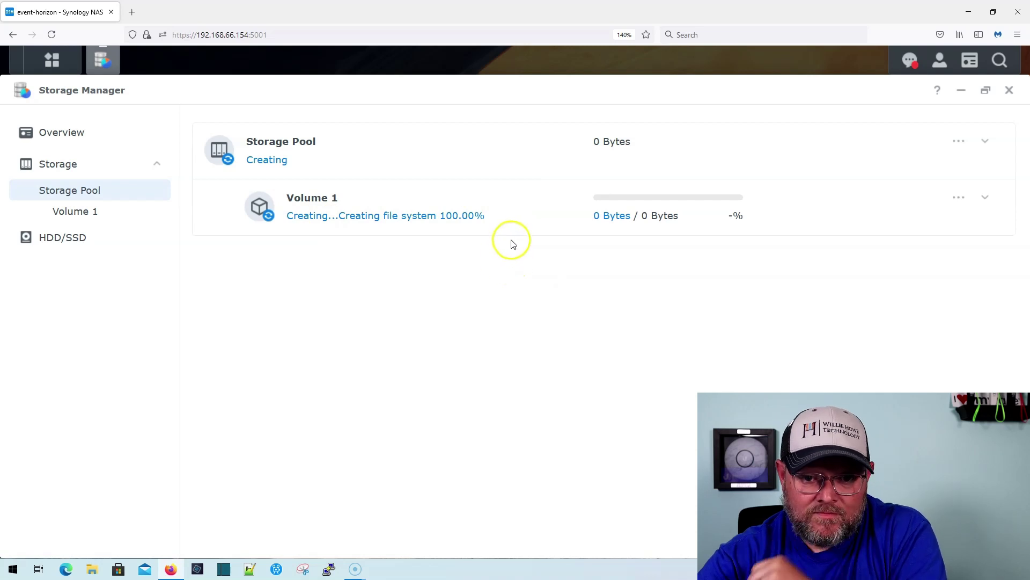
Review the storage overview and Drive 1's details
click(72, 132)
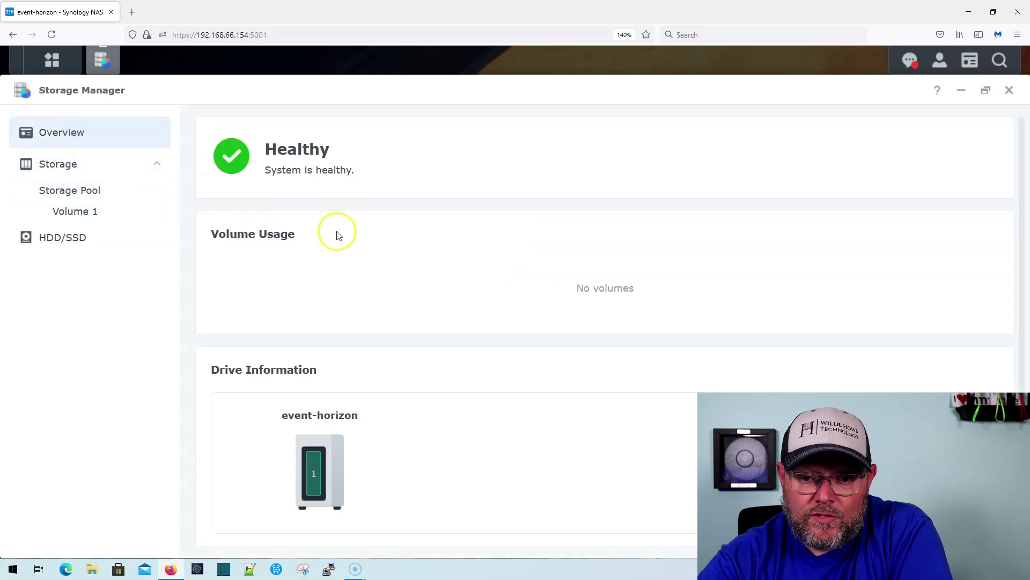
scroll(403, 281, down, 3)
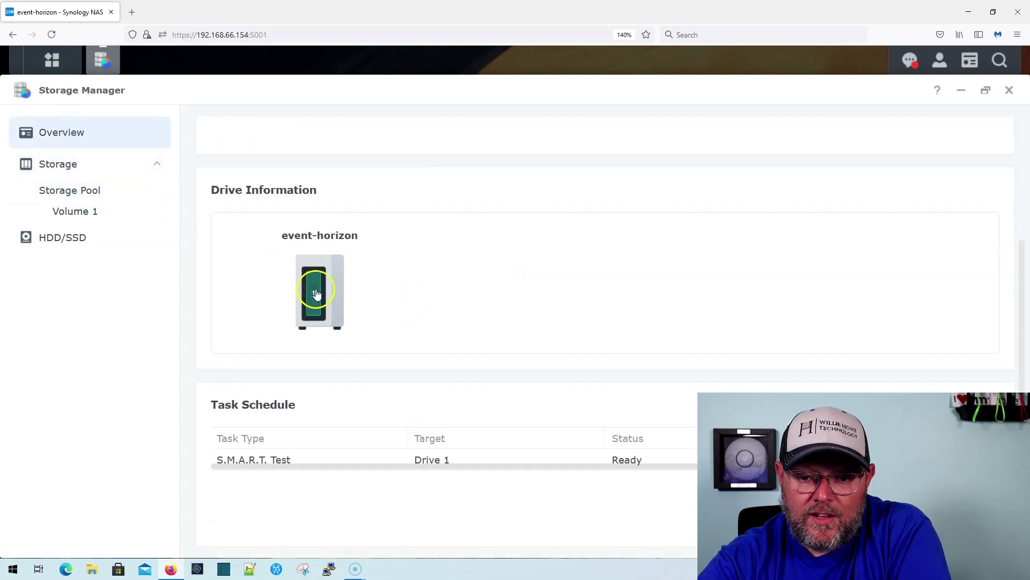
click(316, 293)
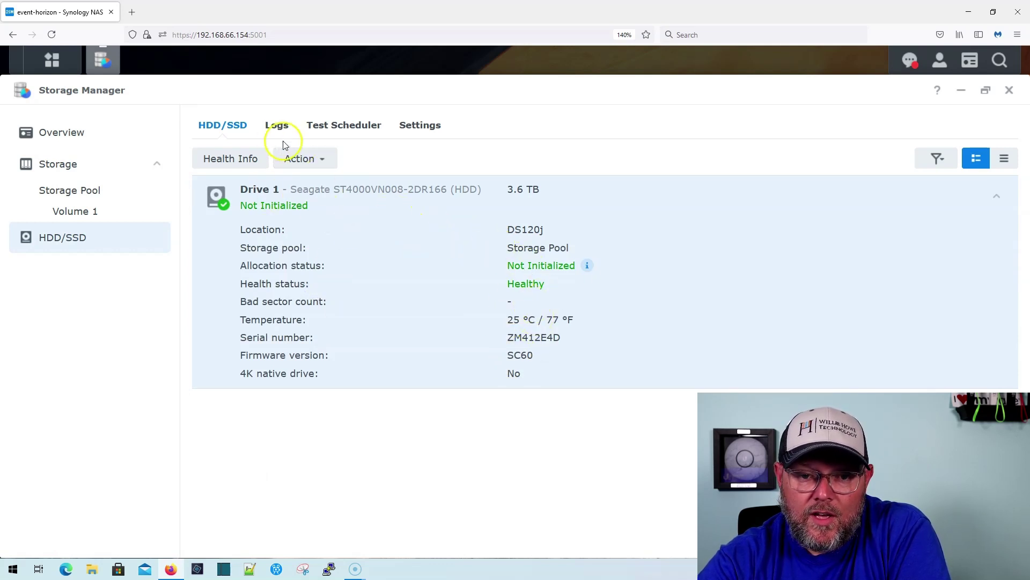
click(49, 139)
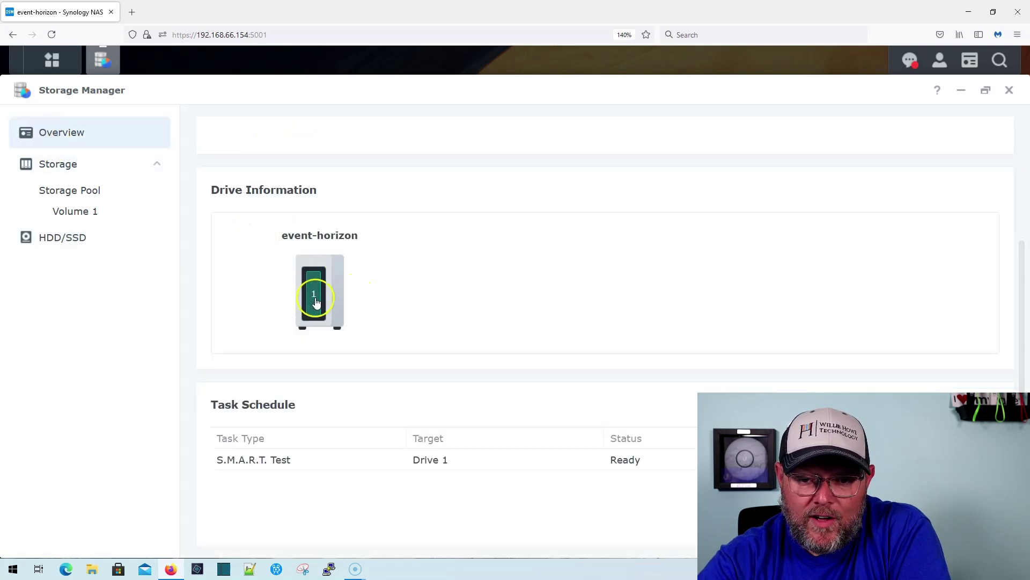
Check Volume 1's creation progress, then bring up the HDD/SSD drive list
mouse_move(316, 302)
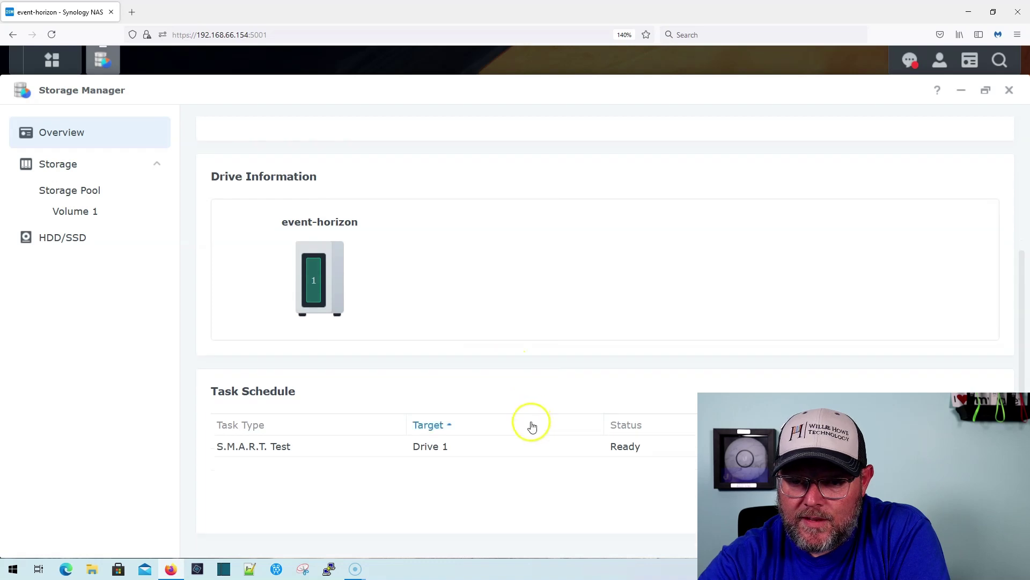
scroll(429, 349, up, 4)
click(80, 213)
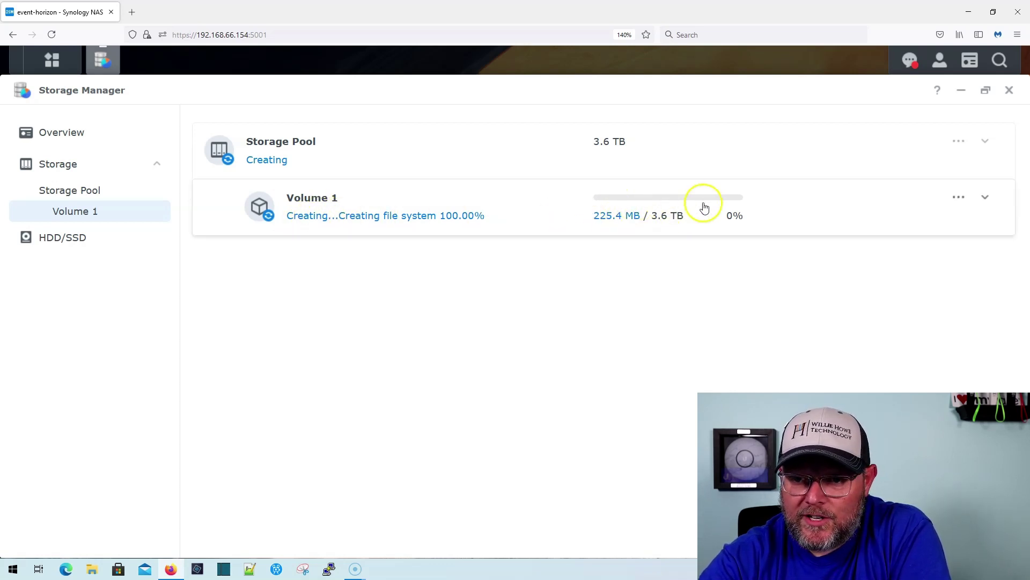
click(69, 237)
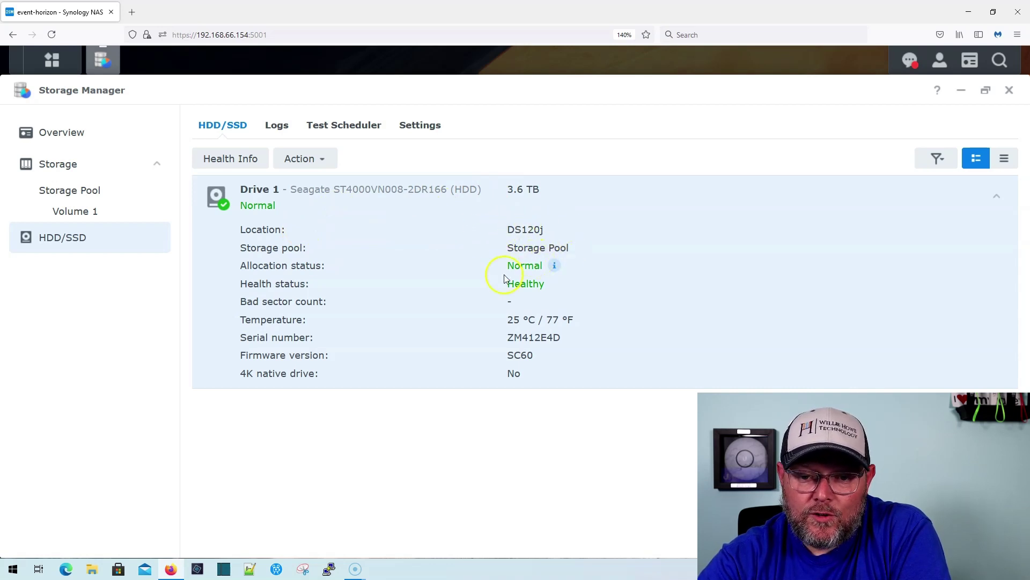
Review Drive 1's allocation status and health details, then close Storage Manager and launch Package Center
click(555, 265)
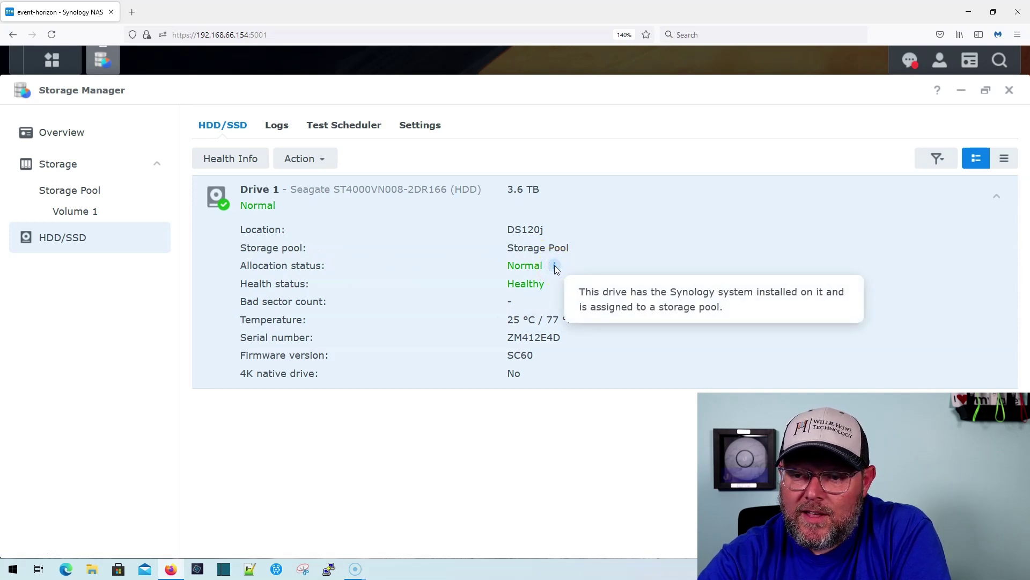
click(299, 279)
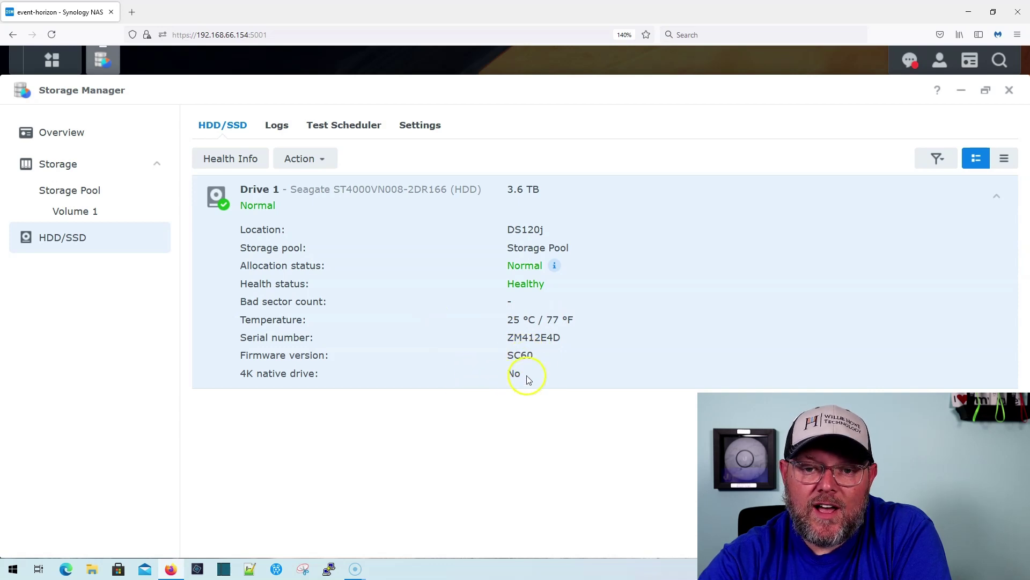
click(65, 132)
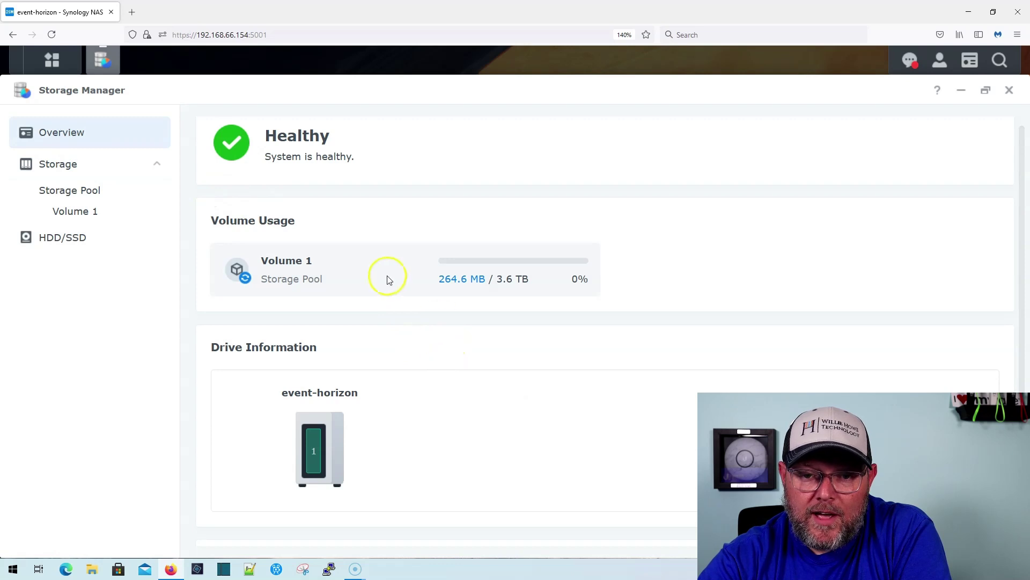
click(326, 447)
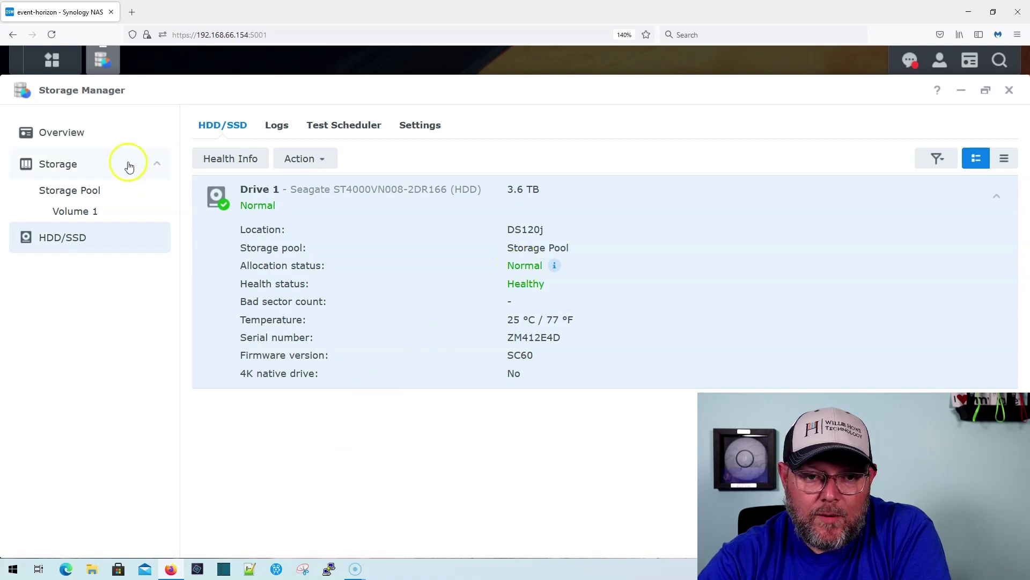
click(1007, 91)
click(53, 141)
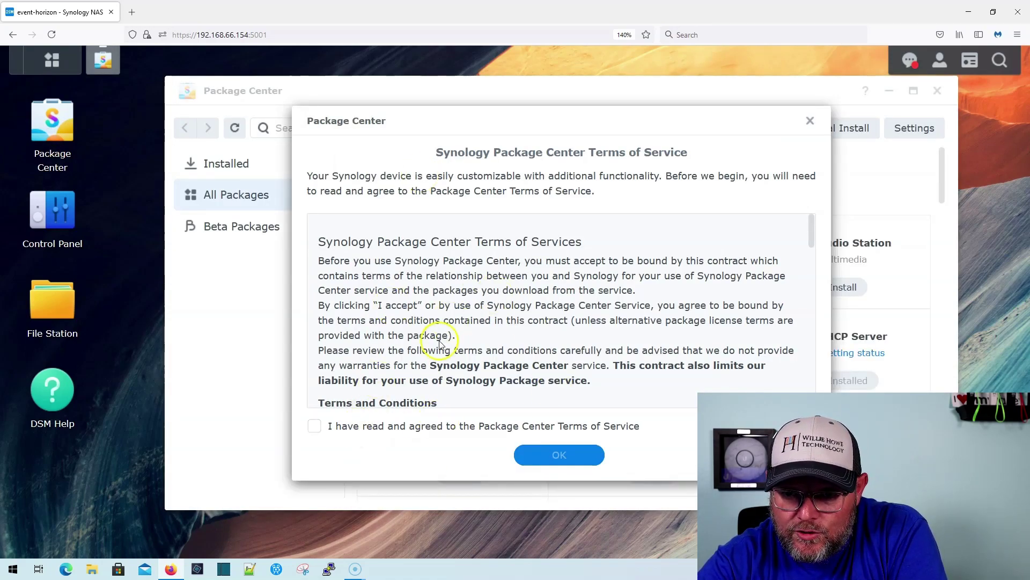
Read through and agree to the Package Center Terms of Service, confirming with OK
scroll(436, 343, down, 15)
scroll(436, 358, down, 20)
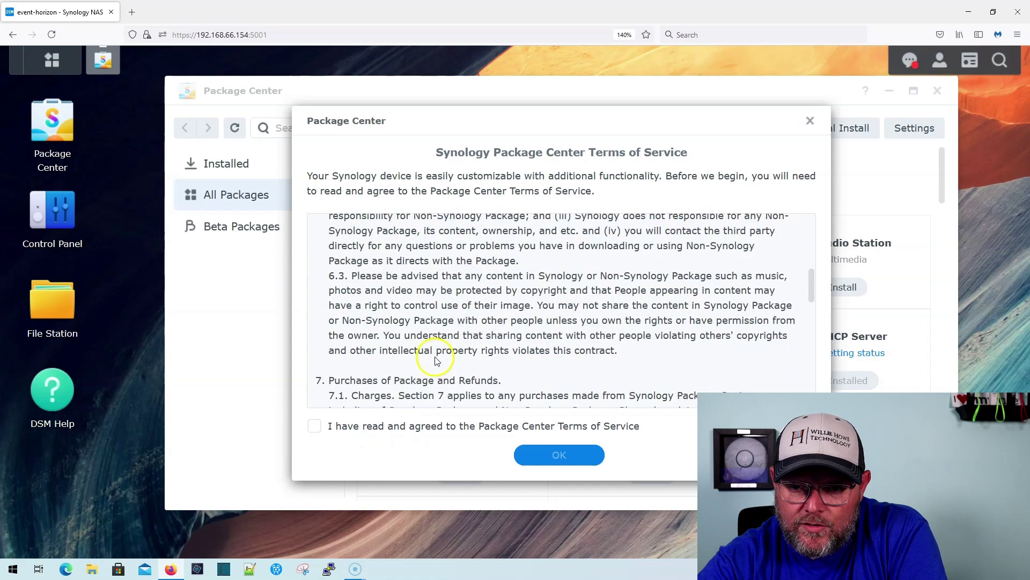
scroll(436, 363, down, 5)
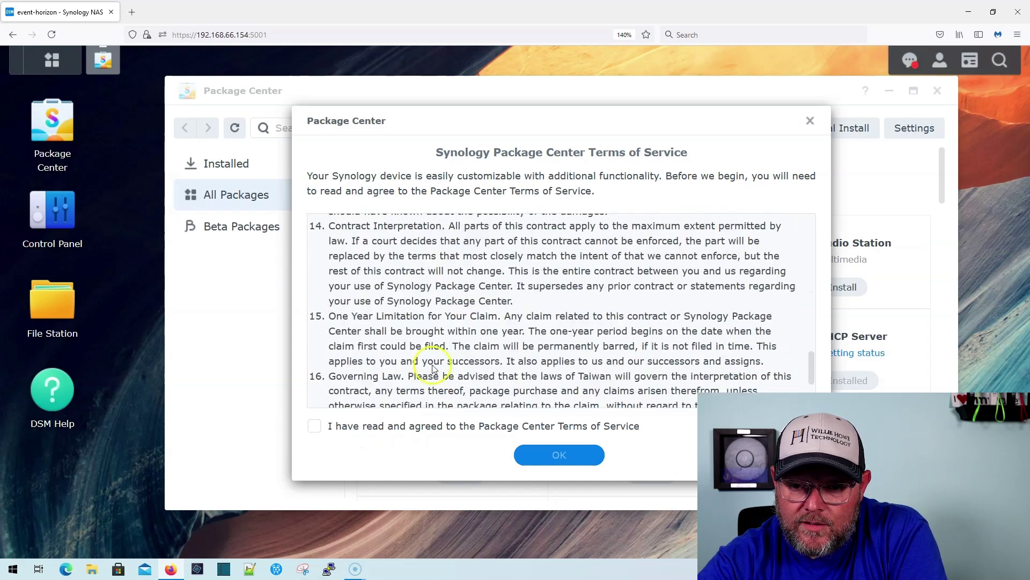
click(315, 426)
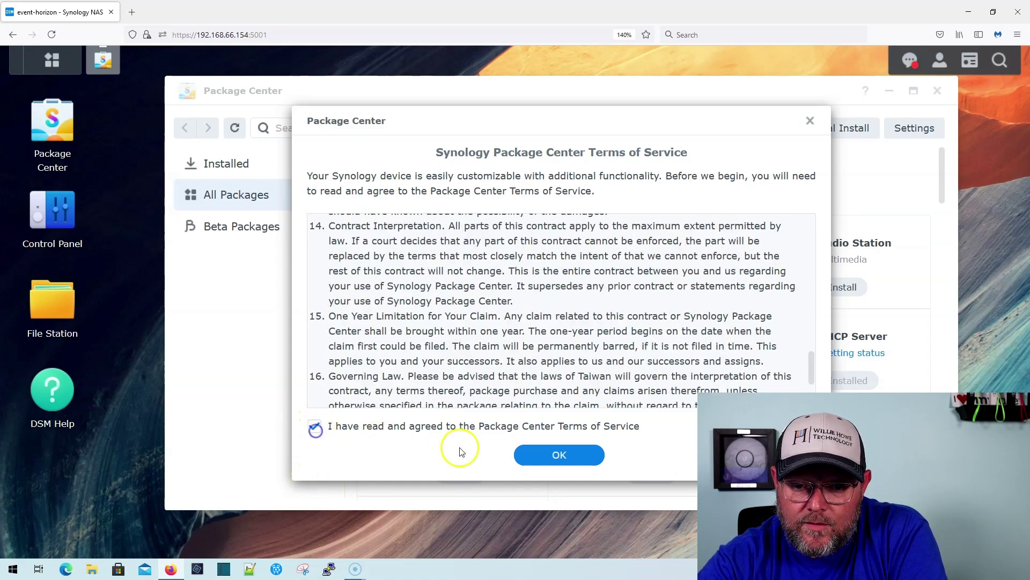
click(535, 455)
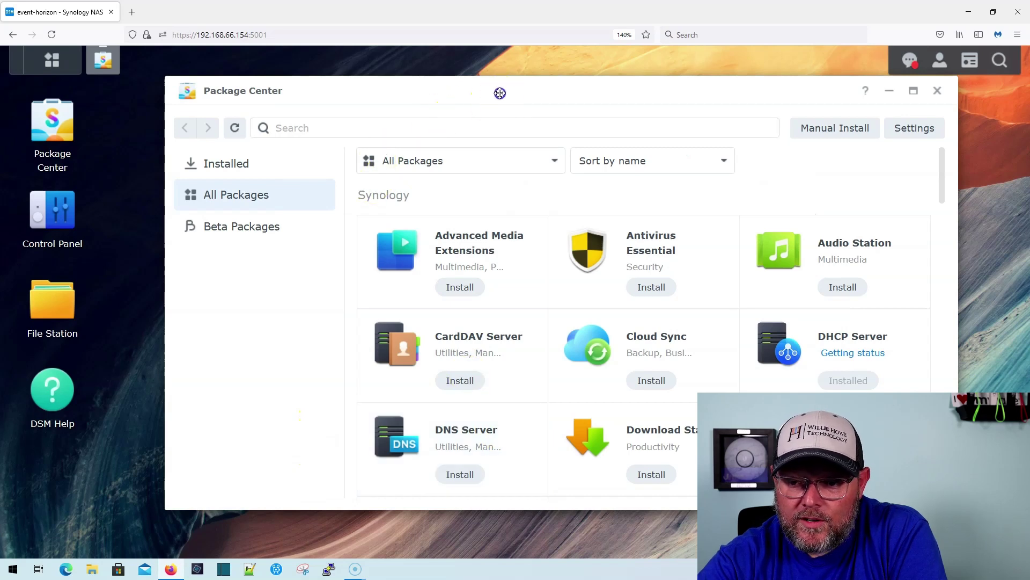
Move the Package Center window left and scroll down to Third-party packages like Apache HTTP Server
drag(497, 95, 440, 92)
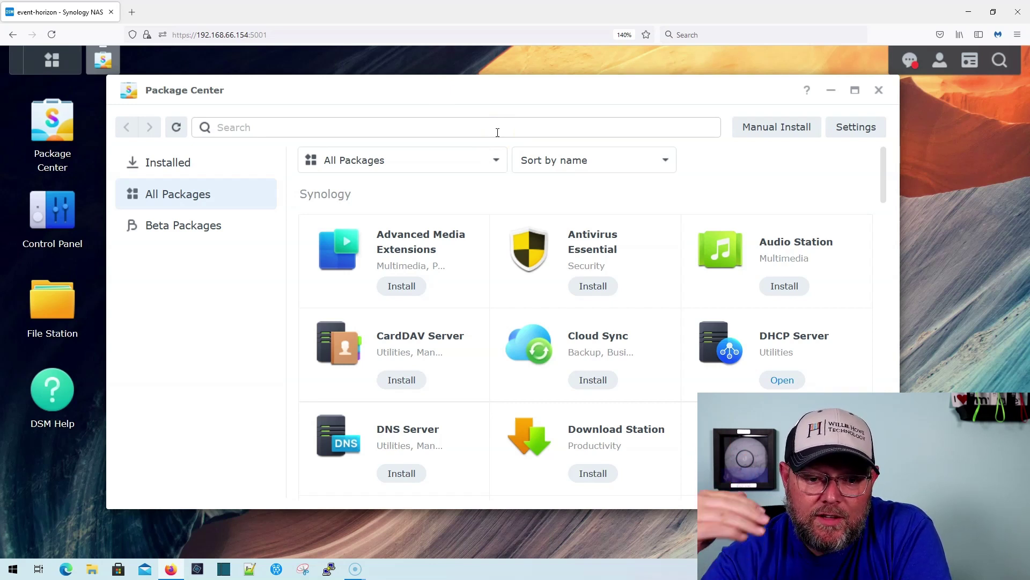
click(392, 313)
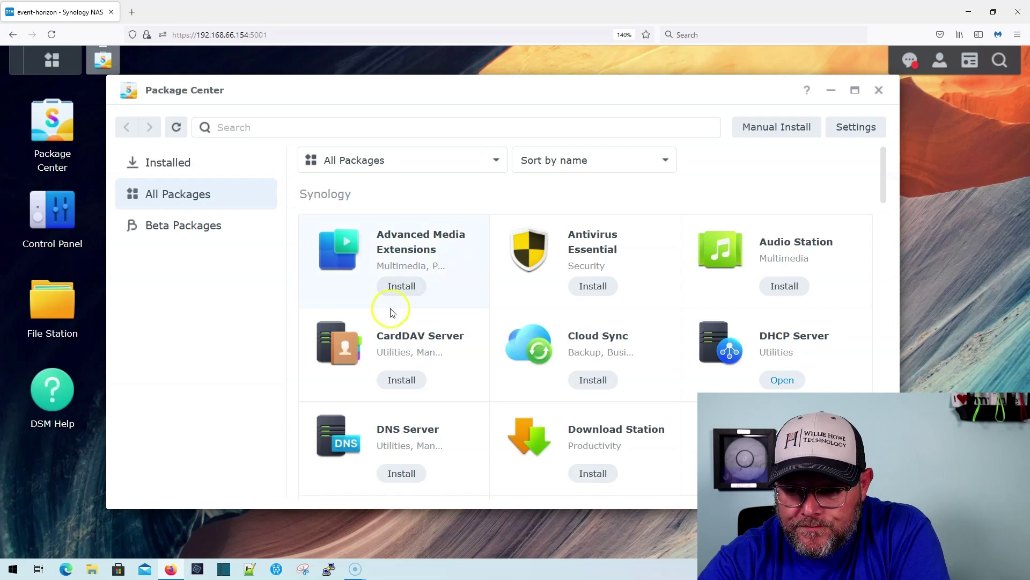
scroll(621, 340, down, 5)
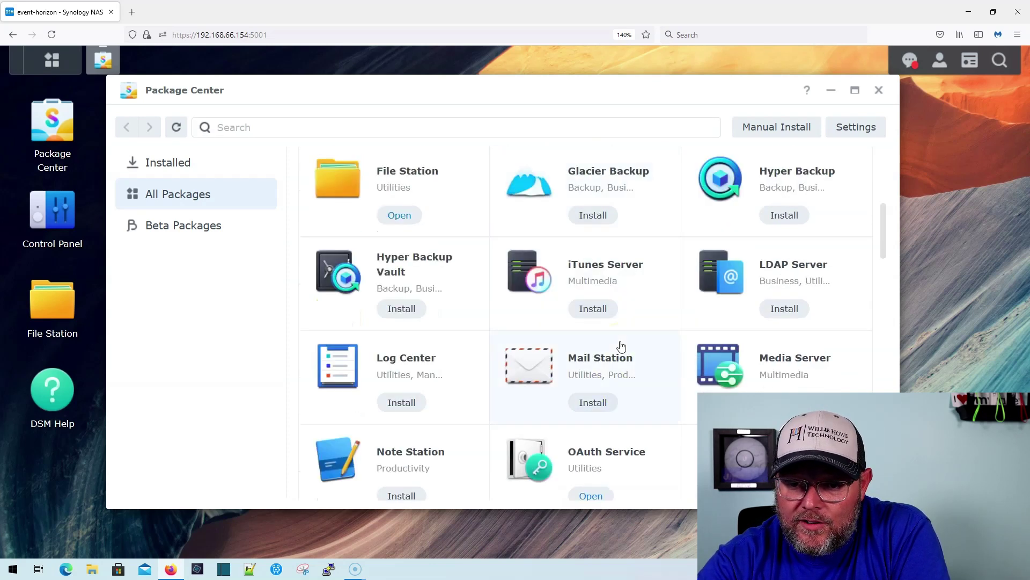
scroll(621, 345, down, 5)
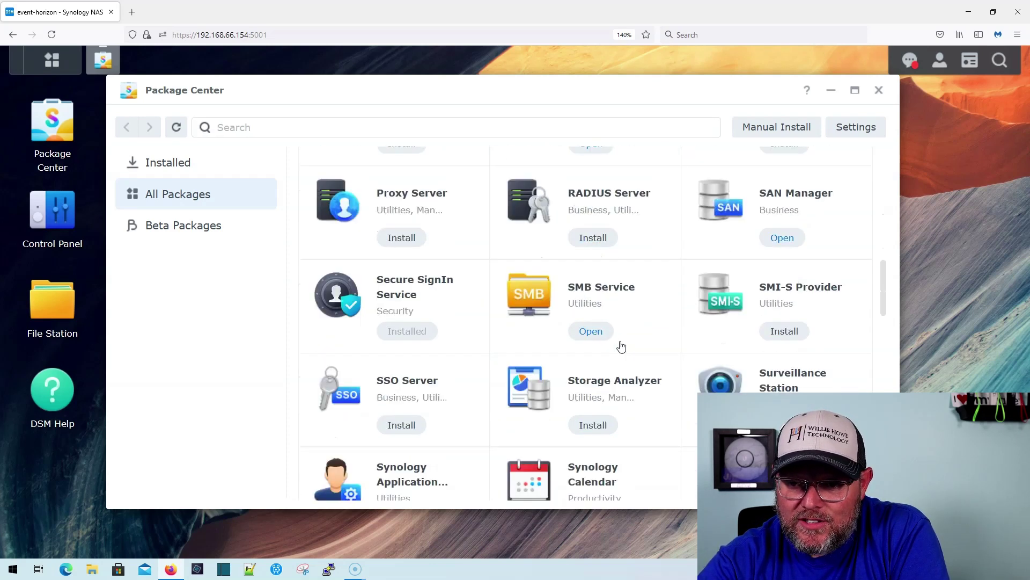
scroll(621, 346, down, 3)
scroll(621, 346, down, 3)
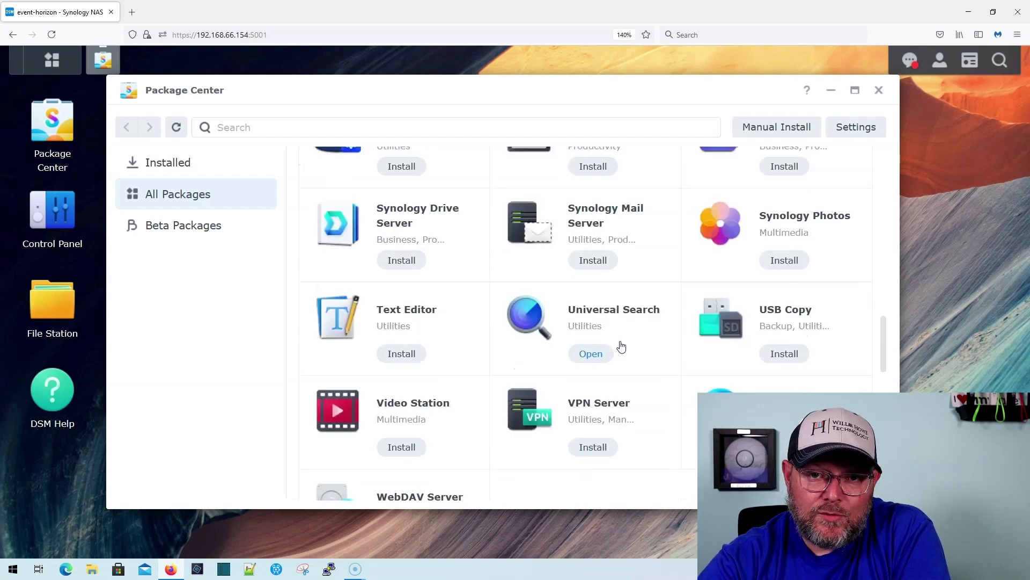
scroll(621, 346, down, 2)
scroll(634, 346, down, 2)
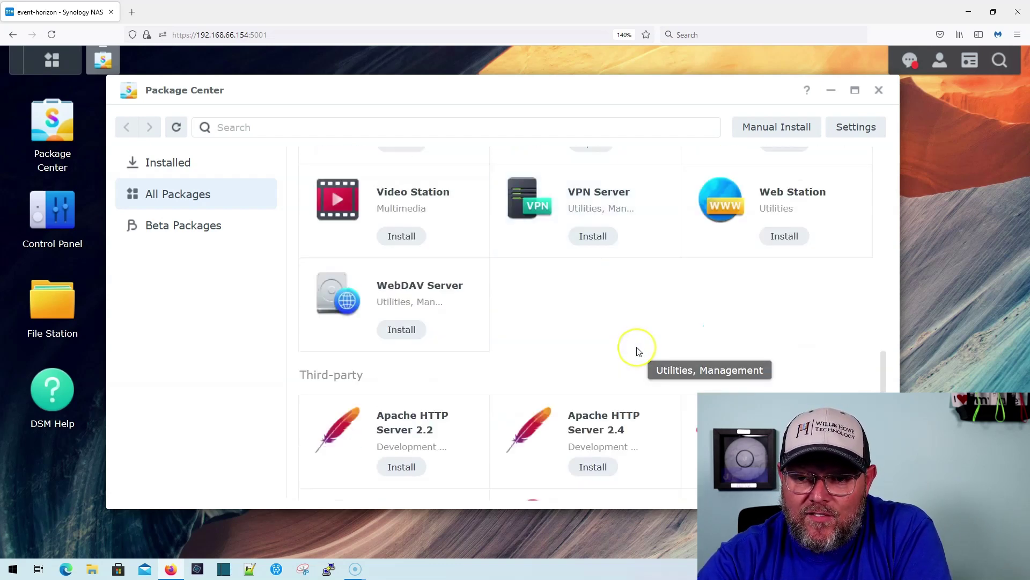
scroll(639, 352, down, 1)
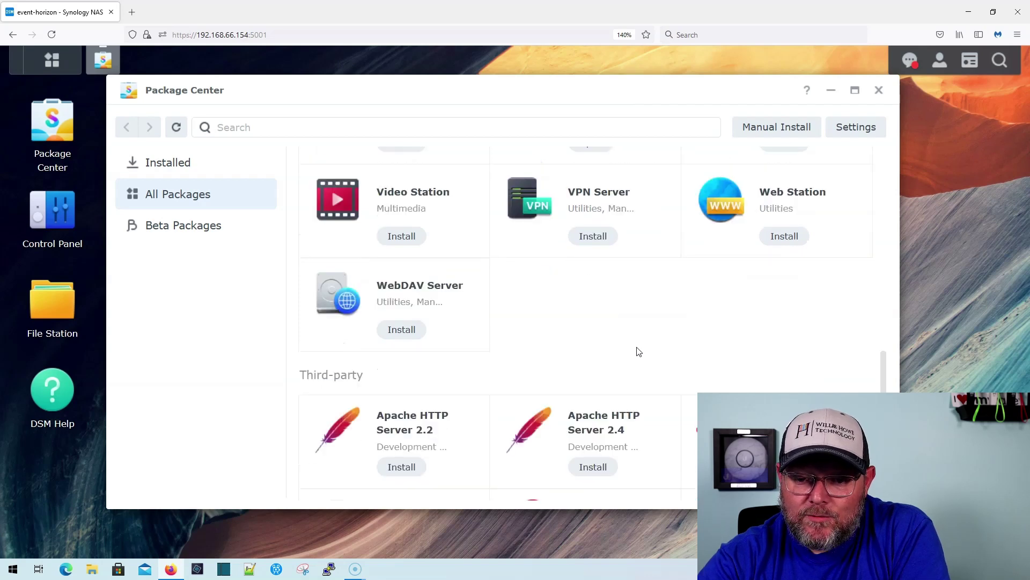
scroll(638, 352, down, 2)
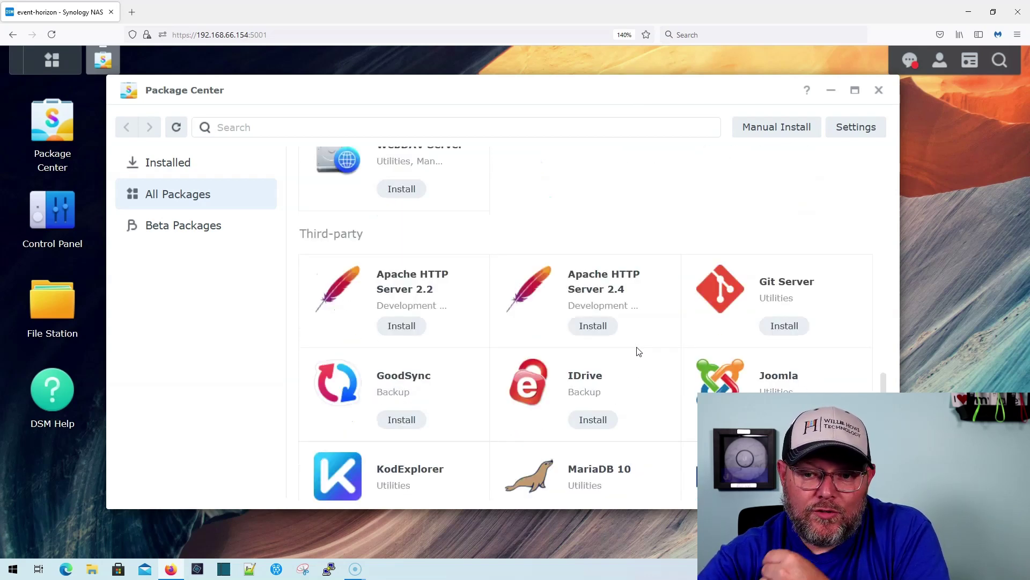
Scroll the catalog back to the top, then down to the SSO Server and Synology Contacts rows
scroll(638, 351, down, 6)
scroll(639, 351, up, 10)
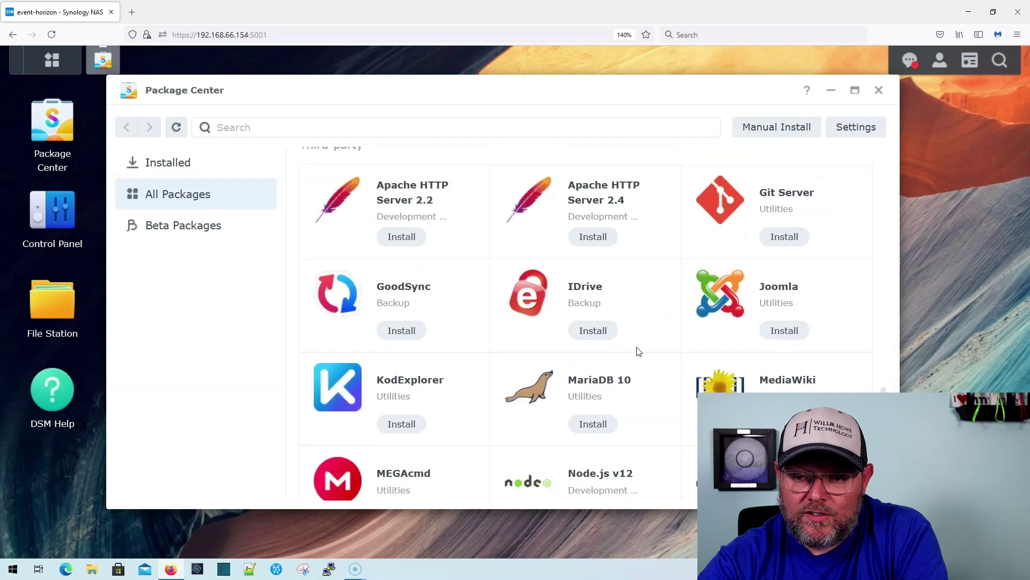
scroll(639, 352, up, 4)
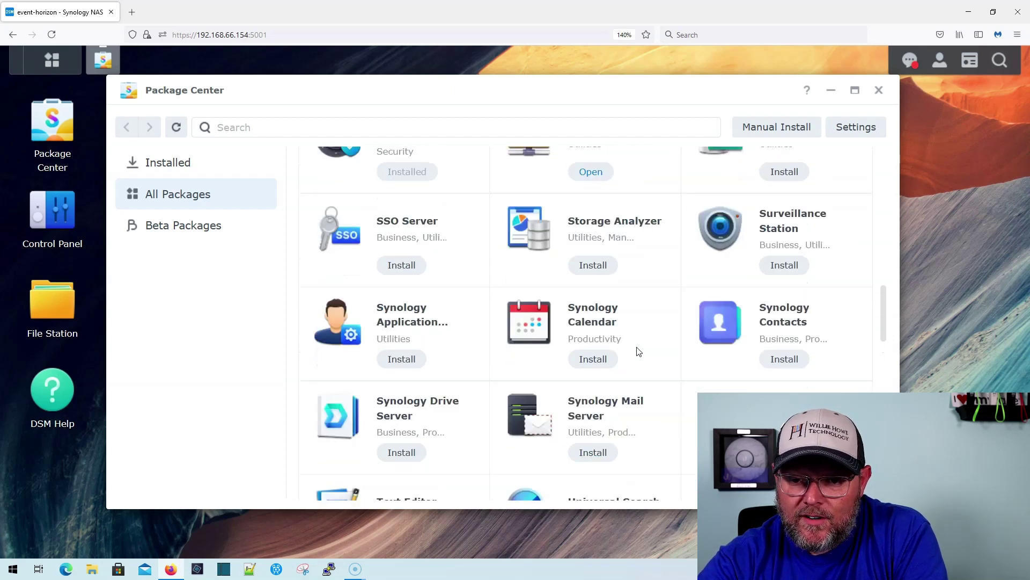
scroll(639, 352, up, 2)
scroll(639, 352, up, 2)
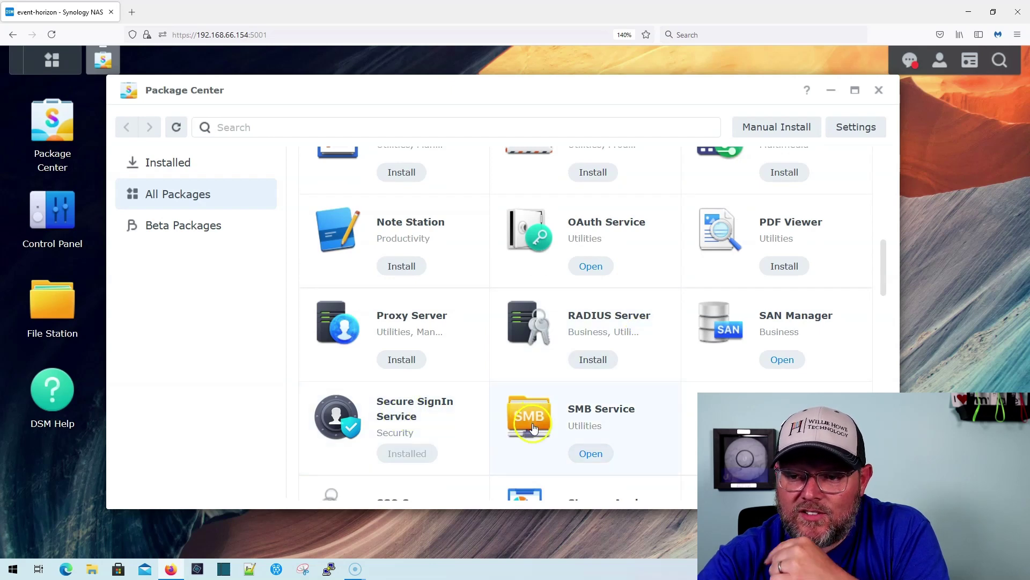
scroll(516, 422, up, 1)
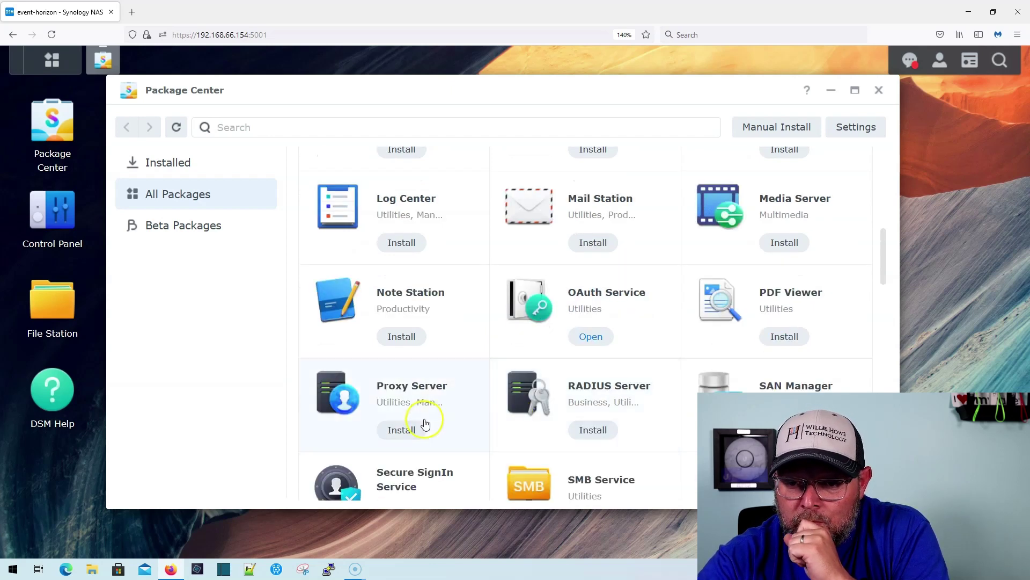
scroll(528, 393, up, 1)
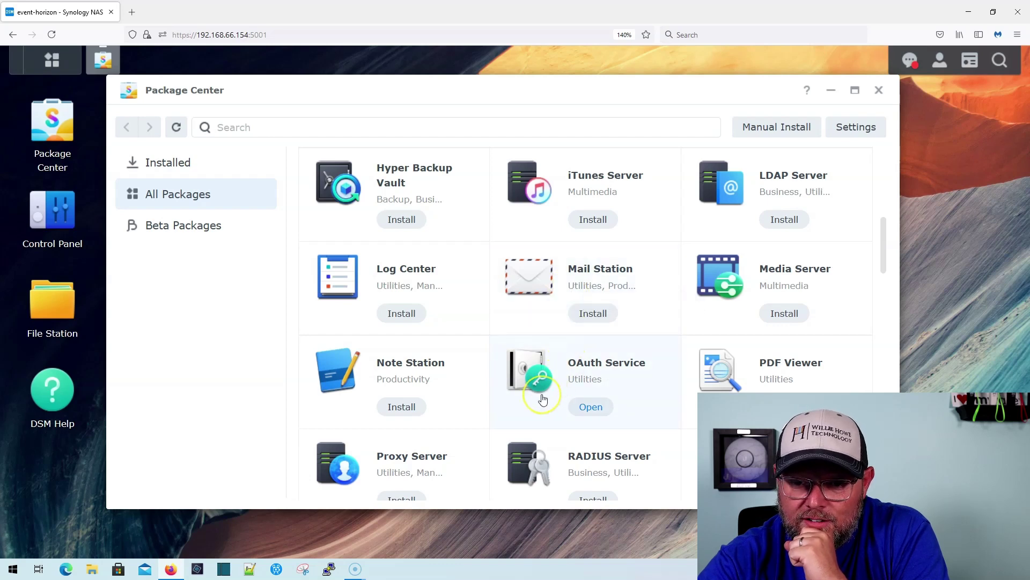
scroll(543, 399, up, 1)
scroll(544, 399, up, 1)
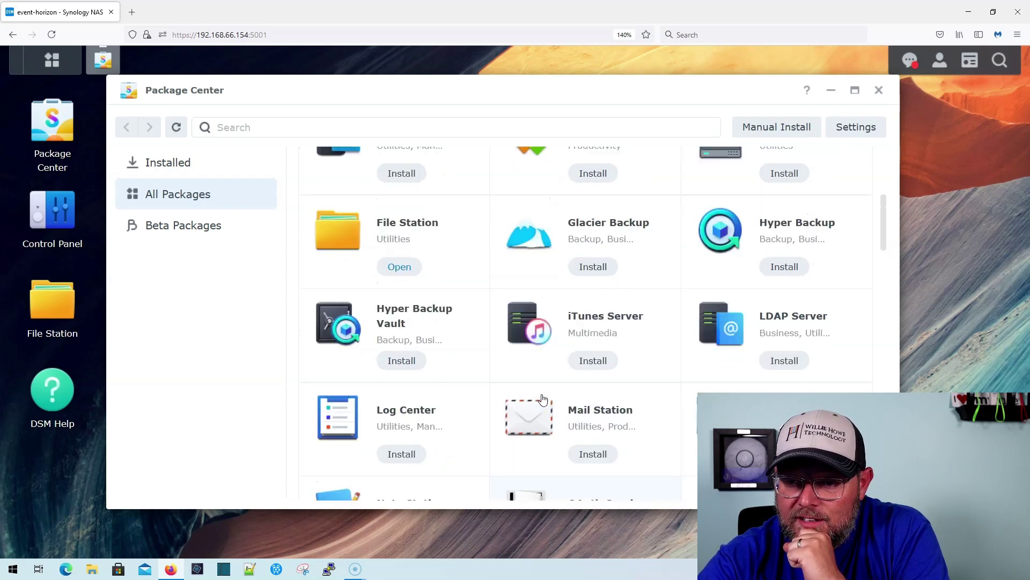
scroll(557, 340, up, 2)
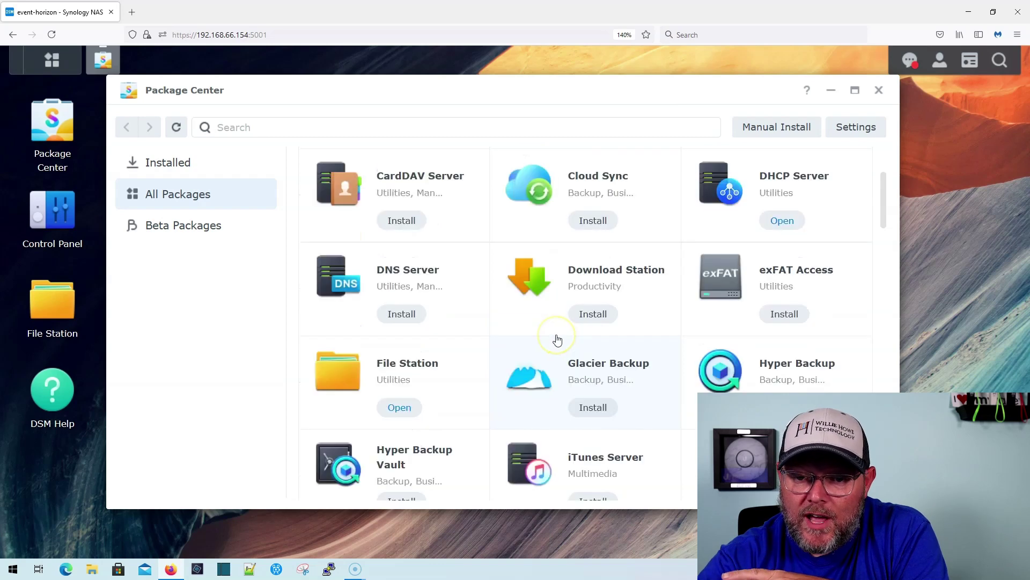
scroll(557, 340, up, 1)
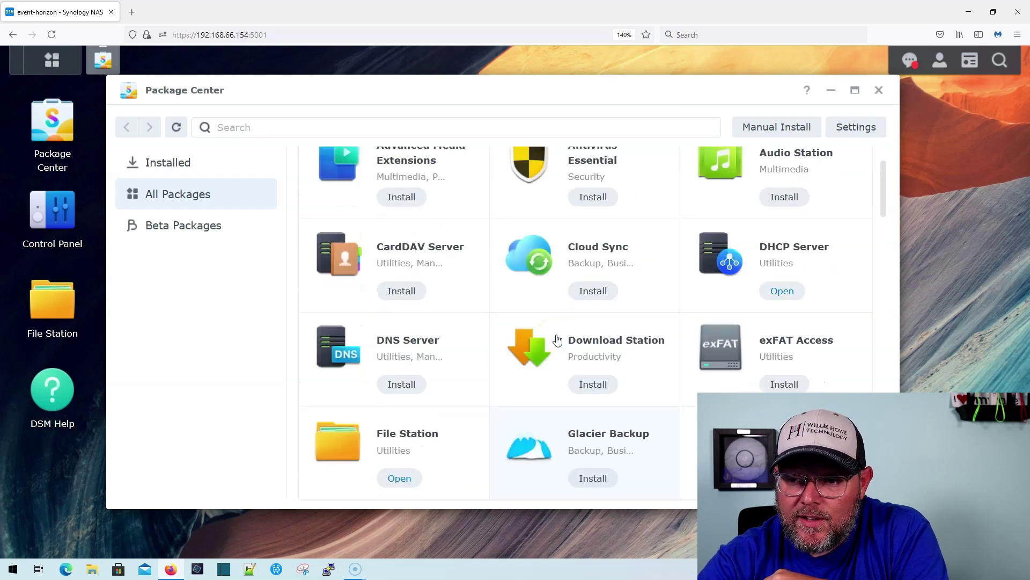
scroll(557, 340, up, 2)
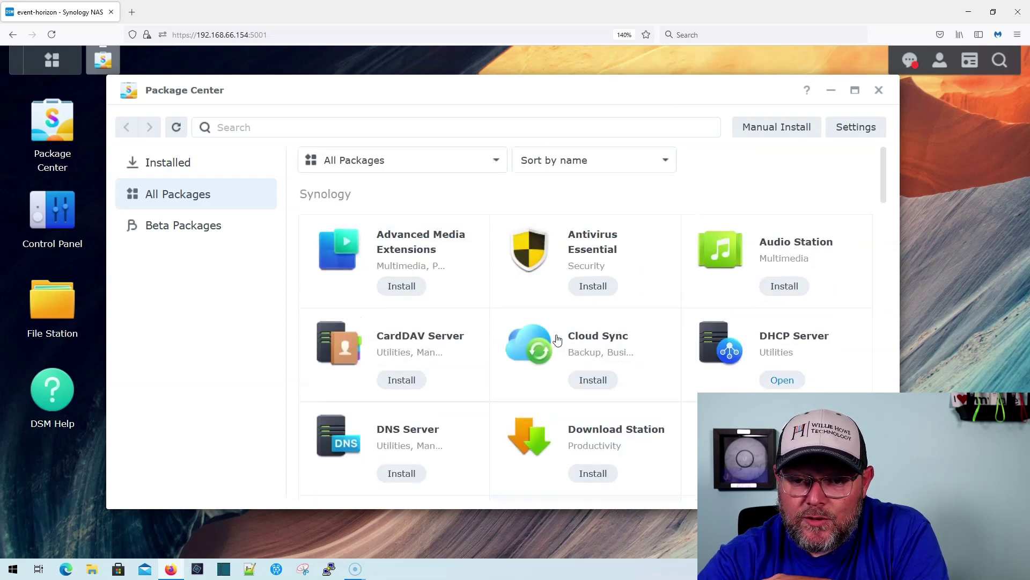
scroll(587, 381, down, 7)
scroll(583, 382, down, 8)
scroll(583, 382, up, 3)
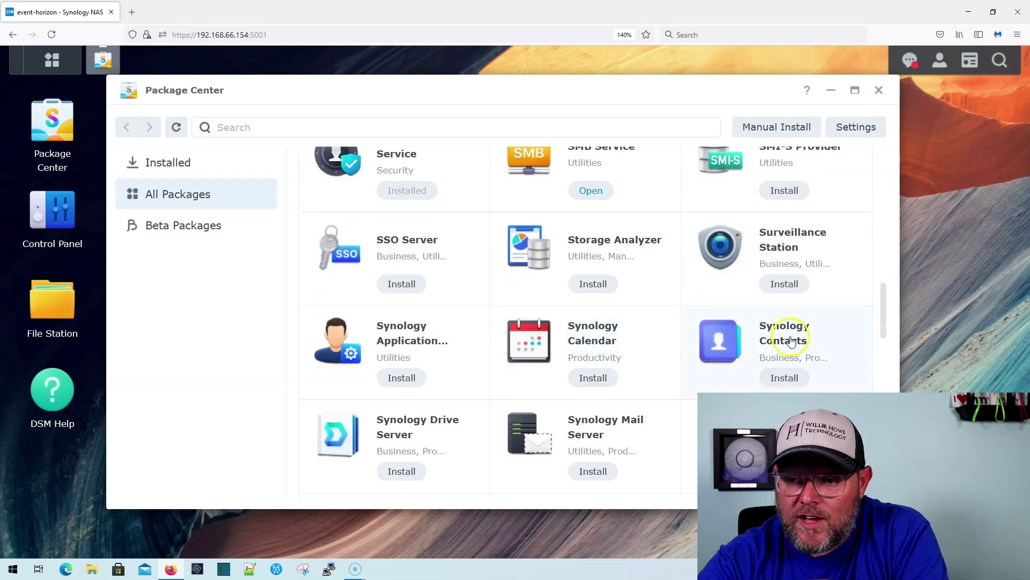